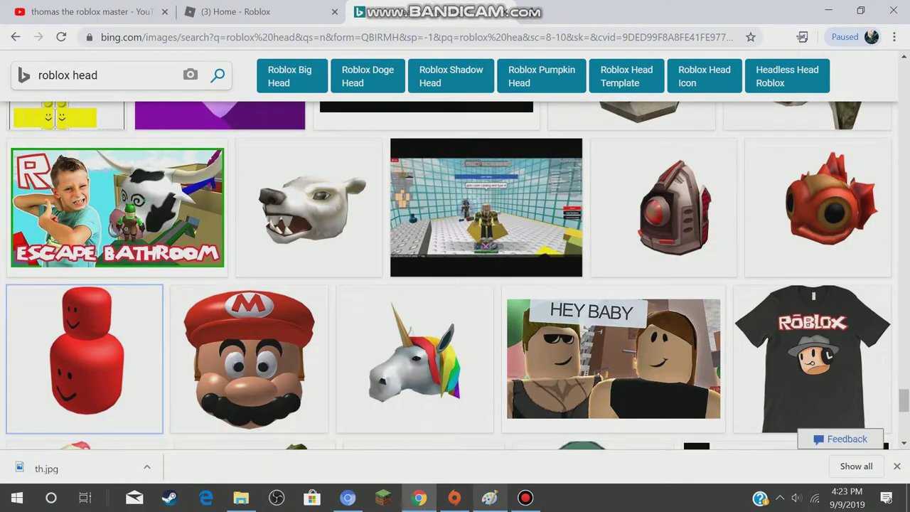
Bring the Paint meme collage window back to the front from the taskbar.
mouse_move(489, 498)
click(489, 437)
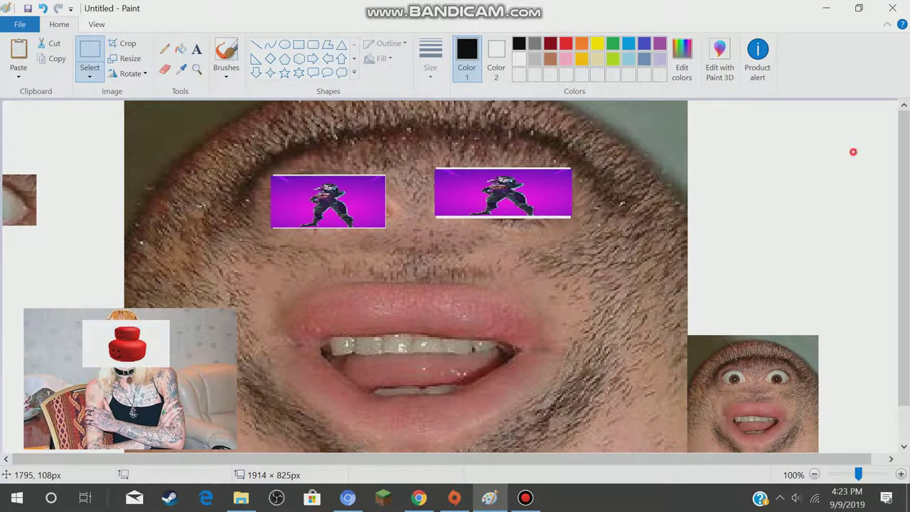
Deselect to commit the red Roblox head over the lower-left photo's face.
click(798, 249)
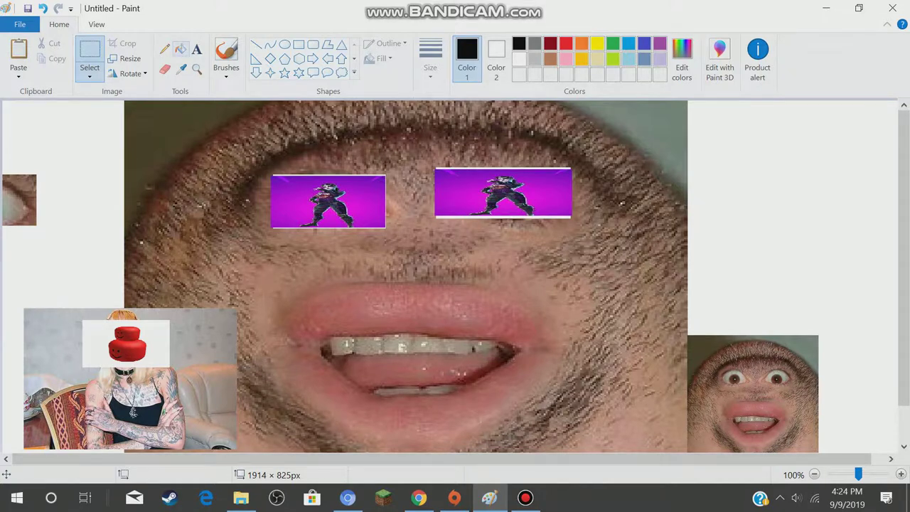
Add the black text caption 'MY FAMILY!?!?!?' just below the purple character eyes, fixing typos.
click(197, 48)
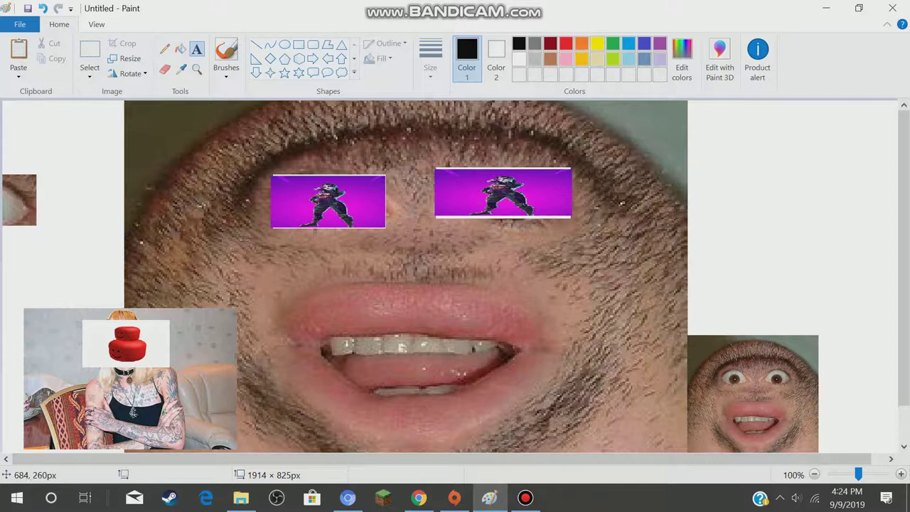
click(325, 230)
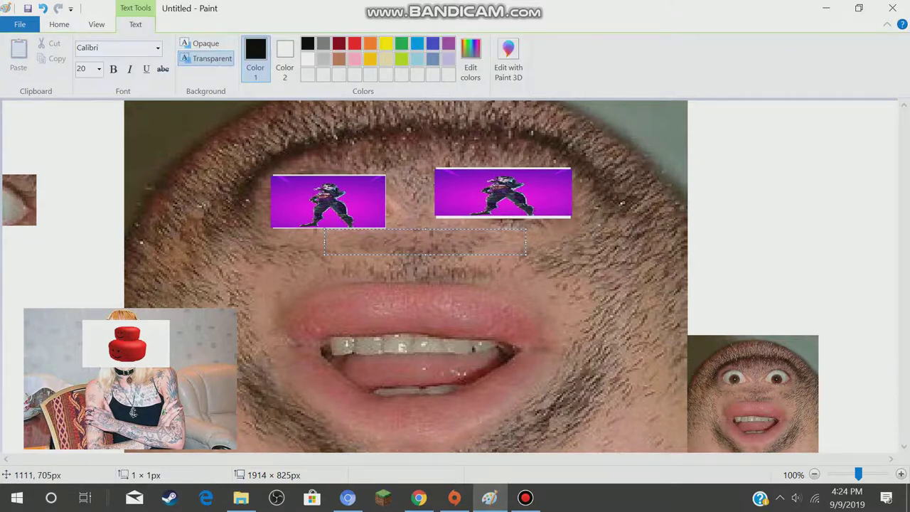
text(m)
text(am)
text(y)
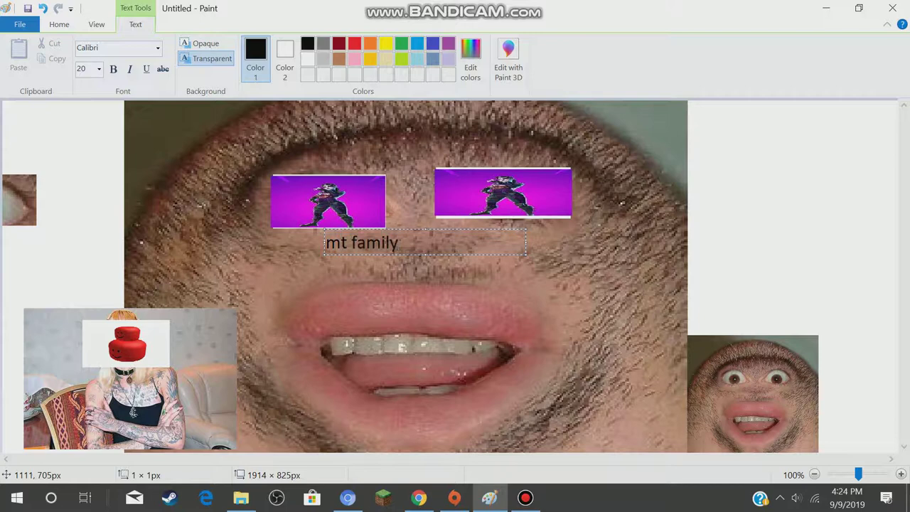
key(BackSpace)
key(BackSpace)
key(BackSpace)
key(BackSpace)
text(my)
key(BackSpace)
key(BackSpace)
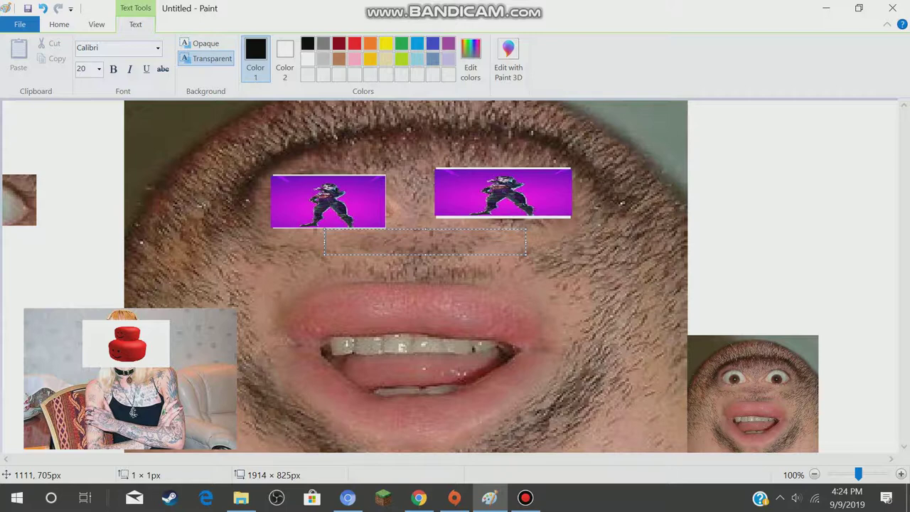
text(MT)
key(BackSpace)
text(Y)
text( FAMILY!)
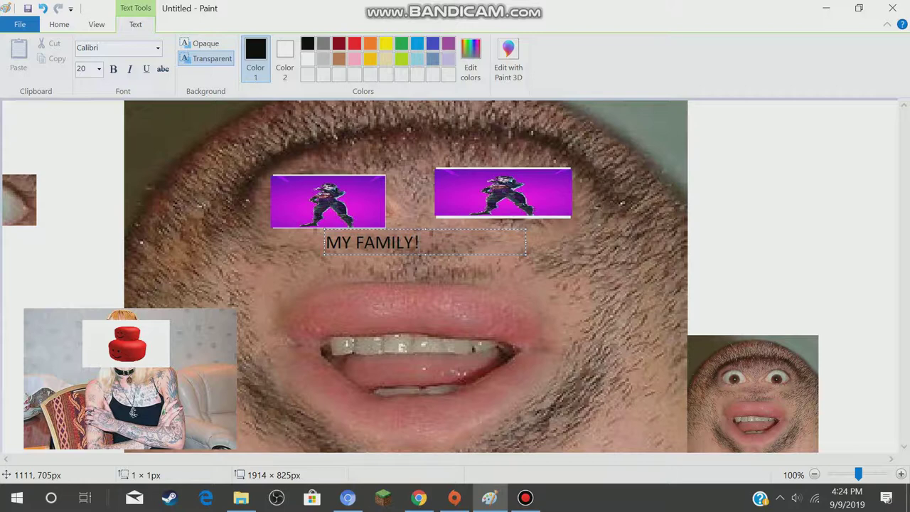
text(?!?!?)
click(758, 193)
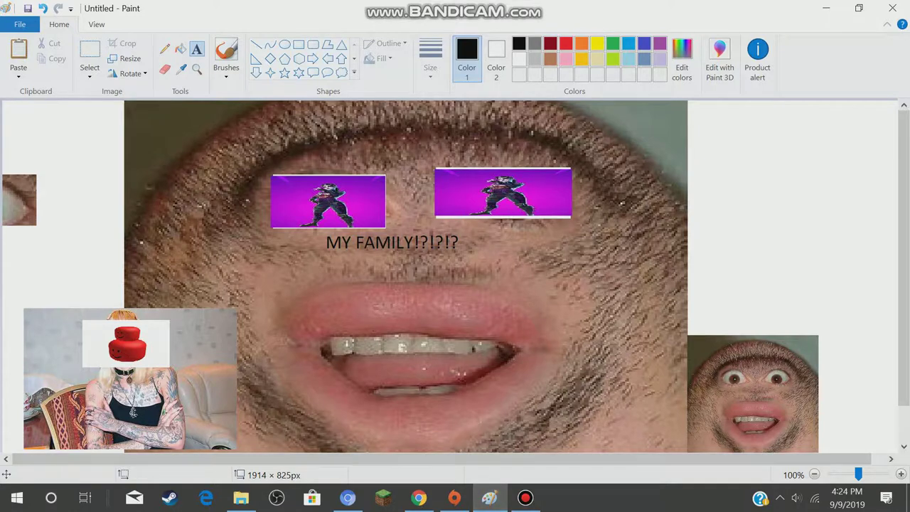
Open the Roblox channel from the YouTube search results and show its About page.
click(419, 498)
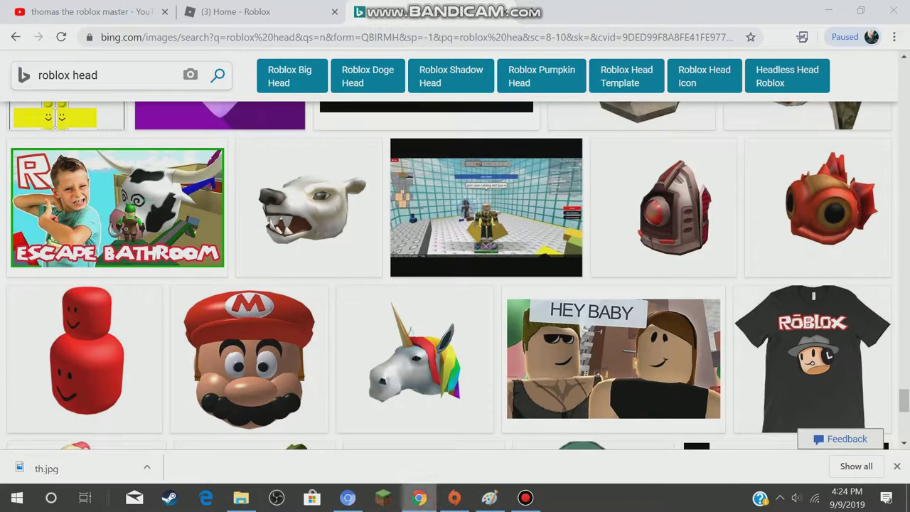
click(128, 11)
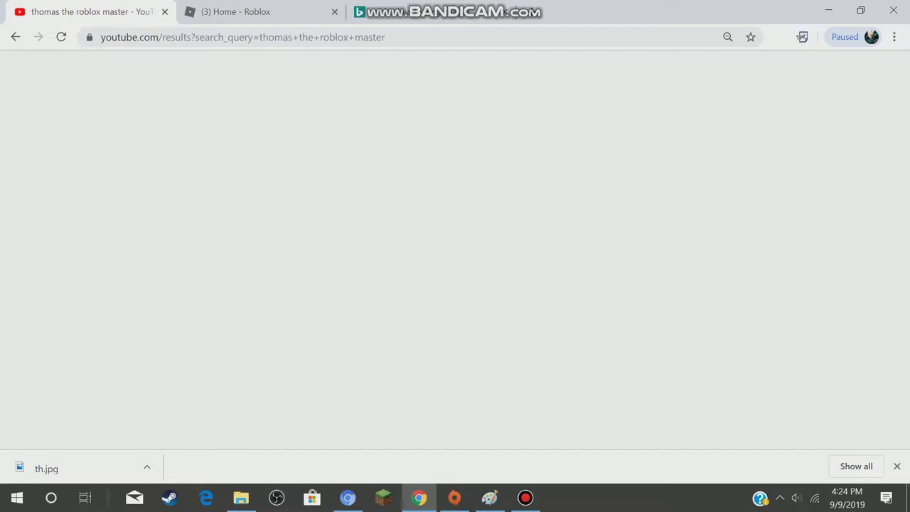
scroll(441, 270, down, 10)
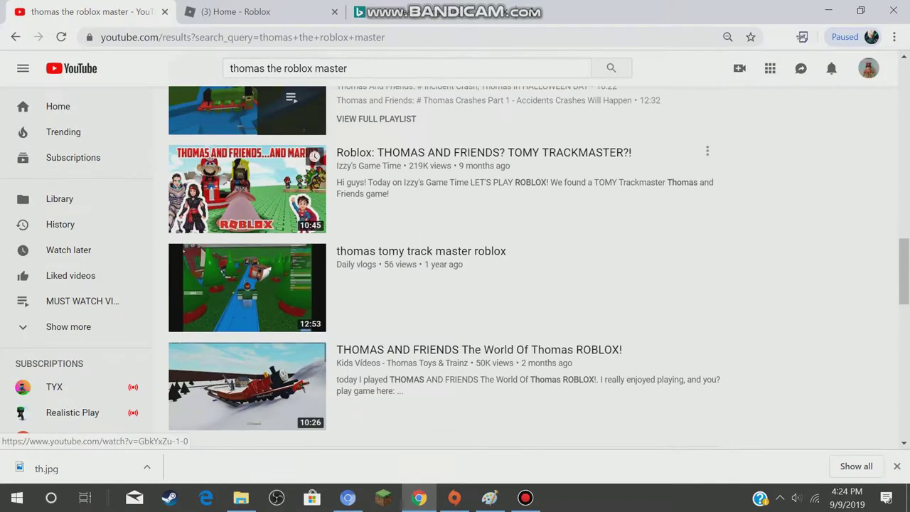
scroll(441, 271, up, 10)
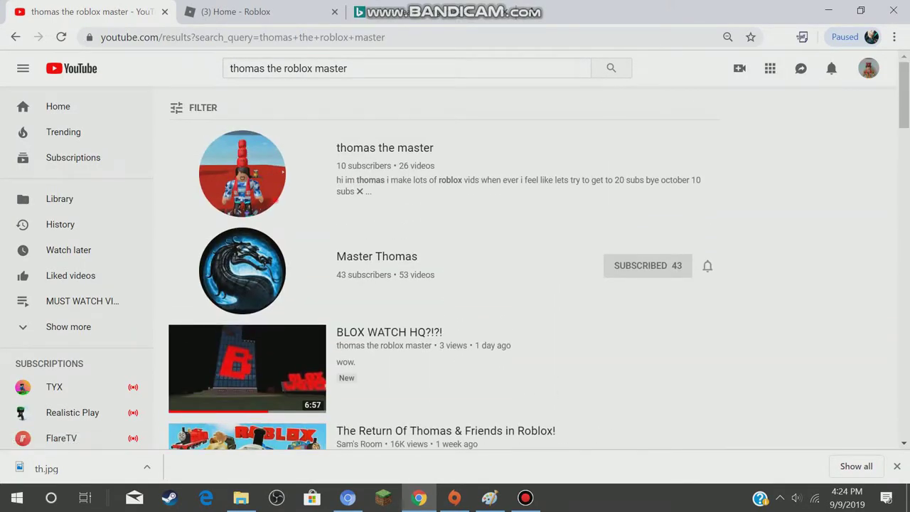
click(277, 201)
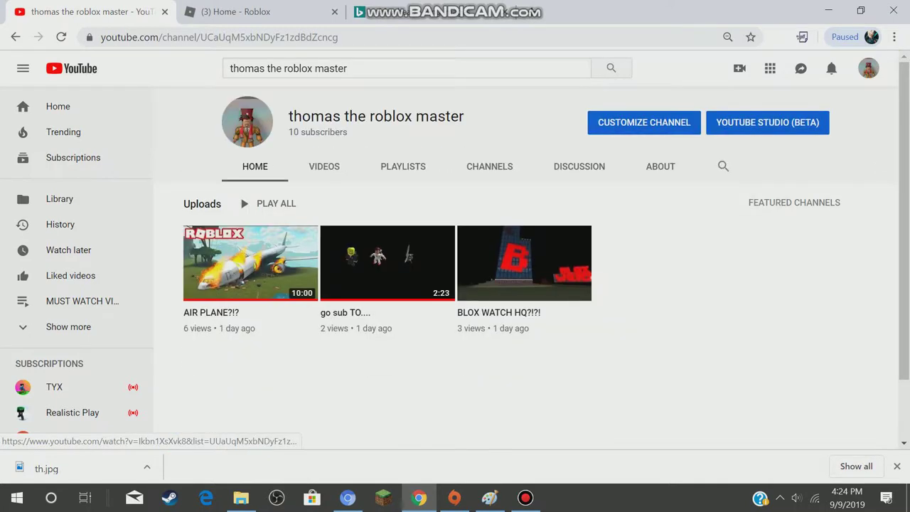
click(663, 168)
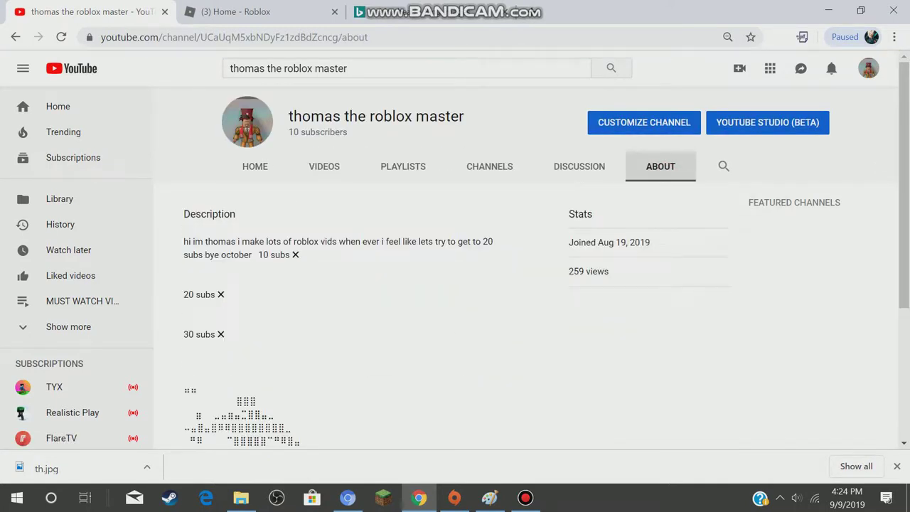
Look over the About page, then bring the Paint collage back to the front.
scroll(526, 270, down, 3)
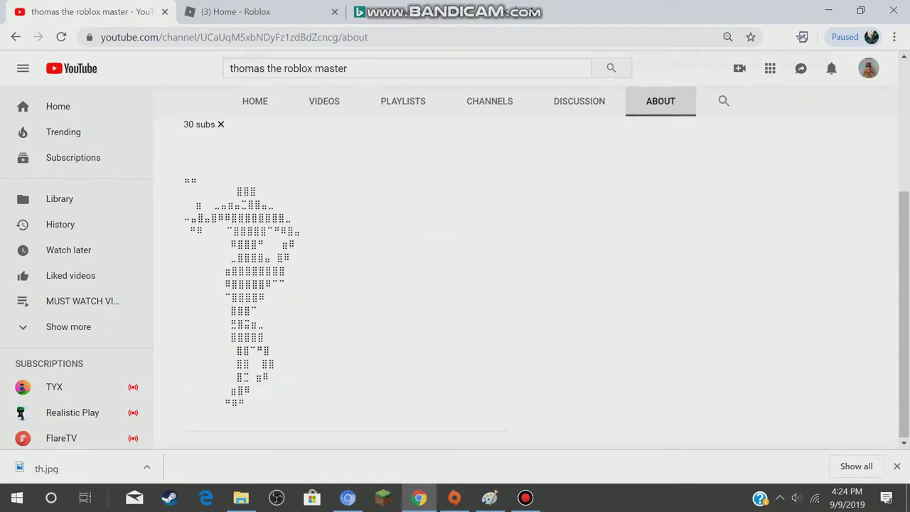
scroll(526, 270, up, 3)
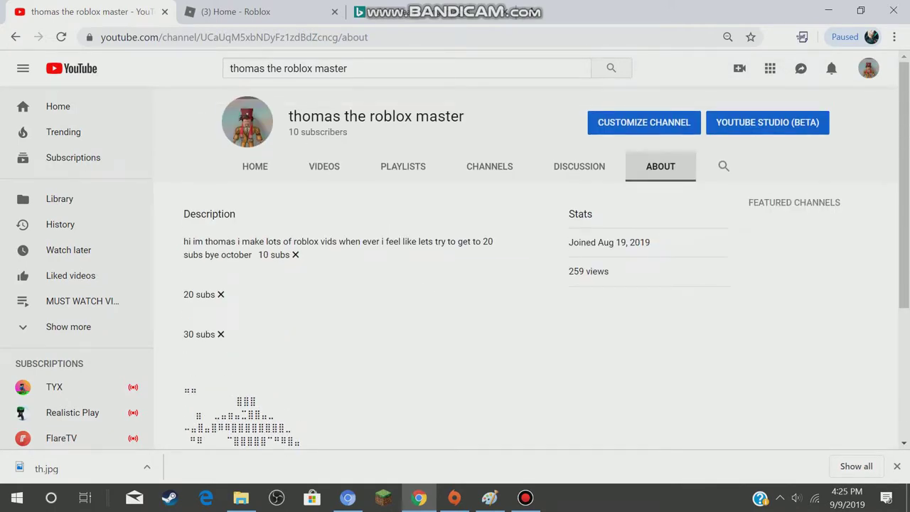
mouse_move(454, 498)
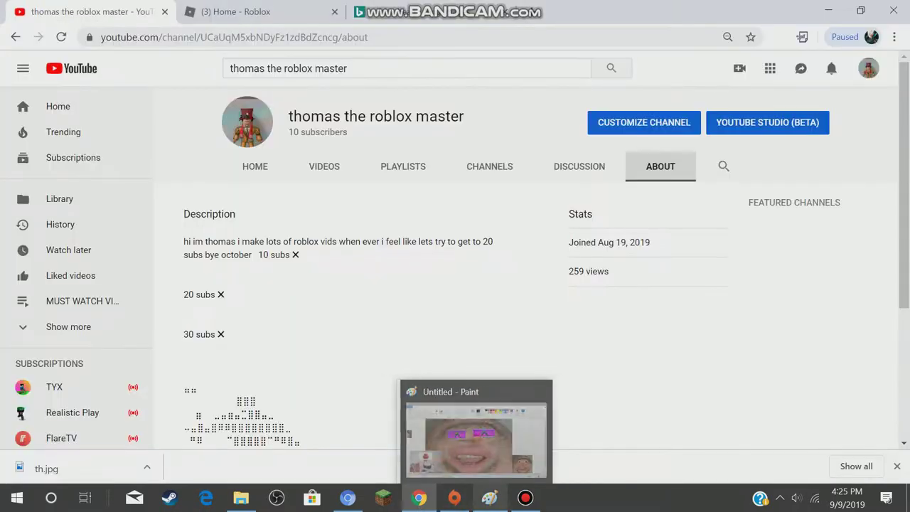
click(489, 438)
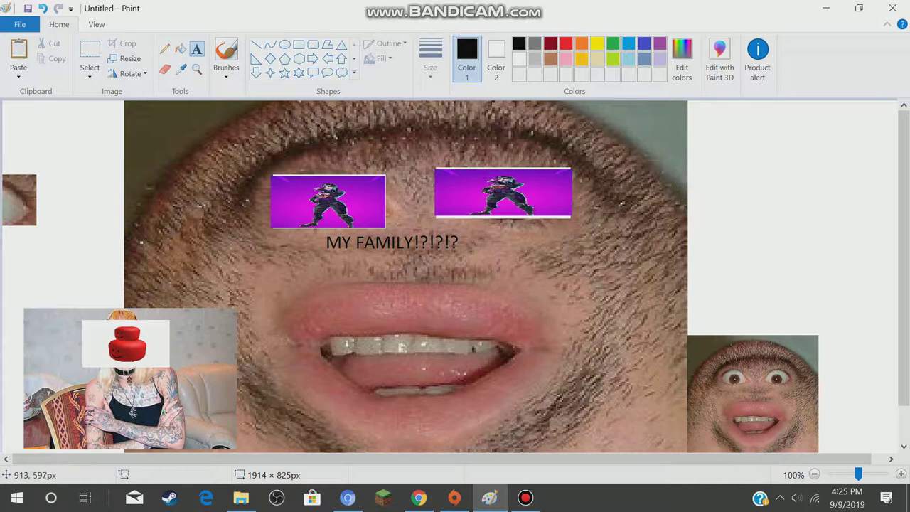
Minimize Paint and switch to the Bing 'roblox head' image results tab.
click(826, 7)
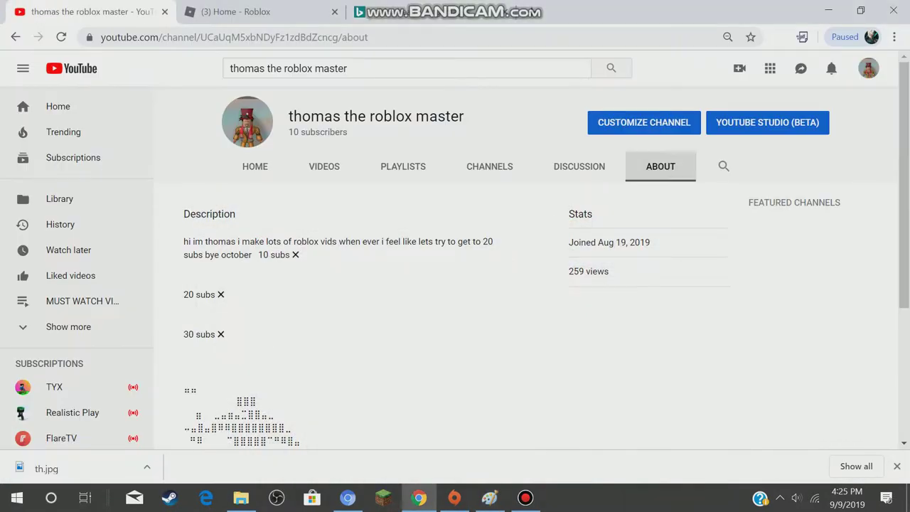
click(235, 11)
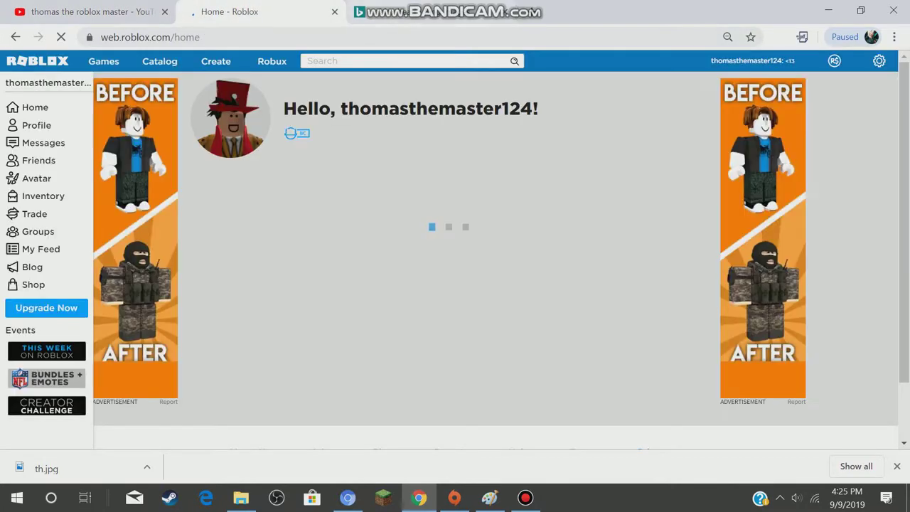
click(448, 11)
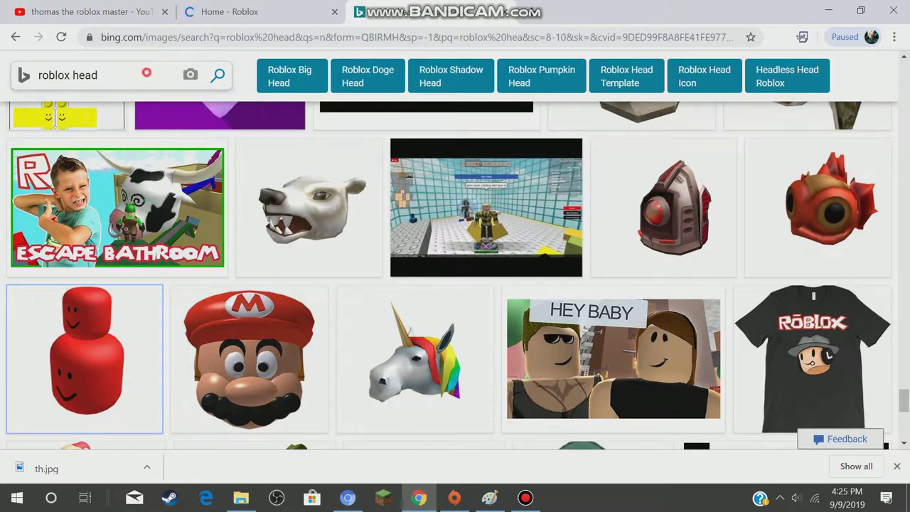
Replace the search query with 'nicsterv face' and run the image search.
click(106, 75)
key(BackSpace)
text(n)
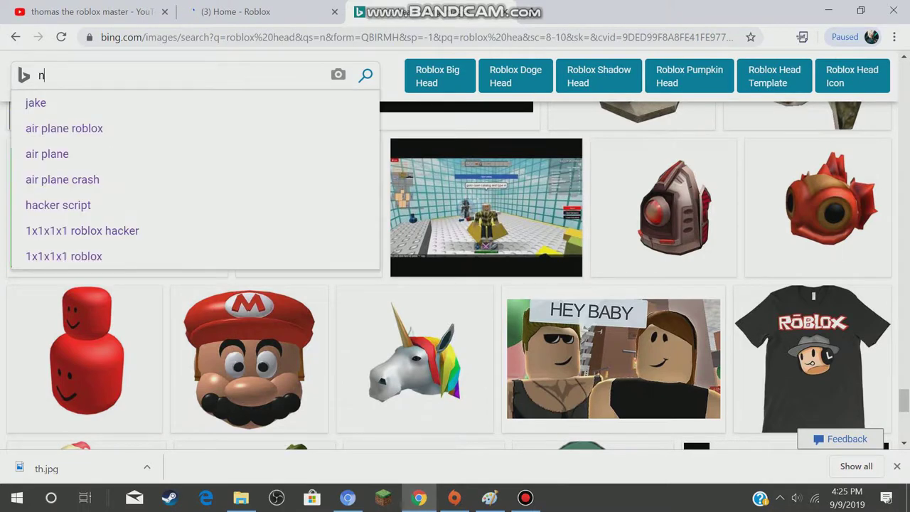
text(icster)
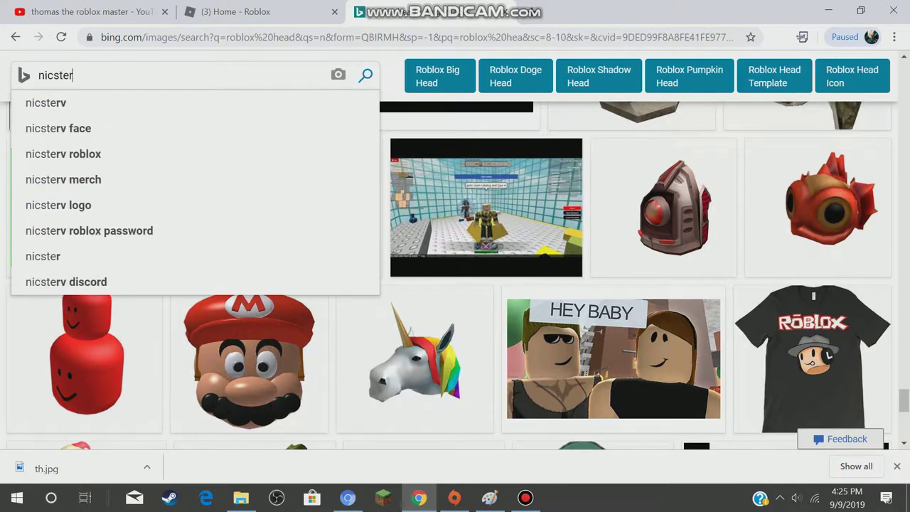
text(v f)
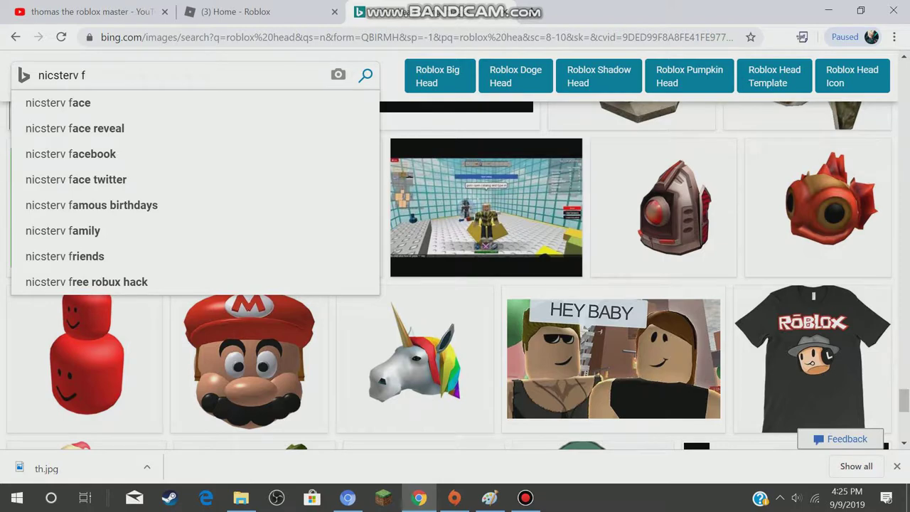
text(ace)
key(Return)
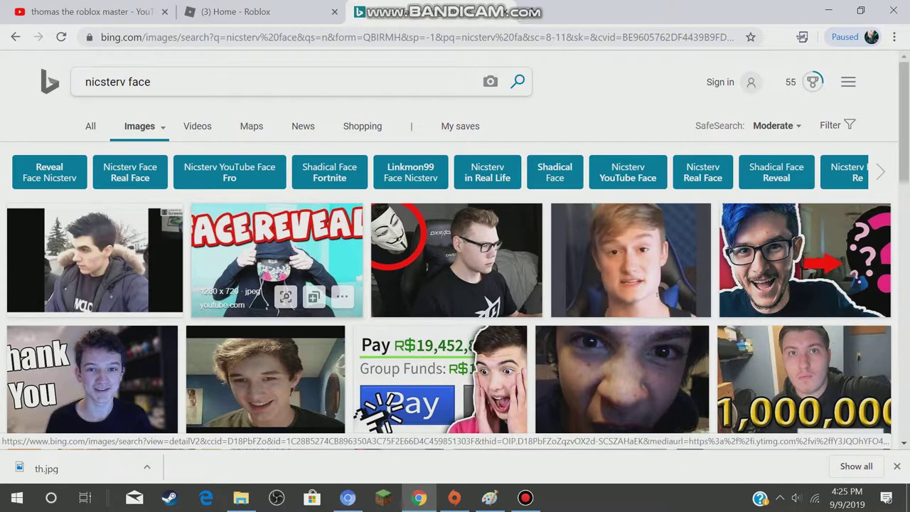
Scroll through the nicsterv face results and copy the googly-eyed puppet face image.
scroll(455, 284, down, 2)
scroll(476, 348, down, 4)
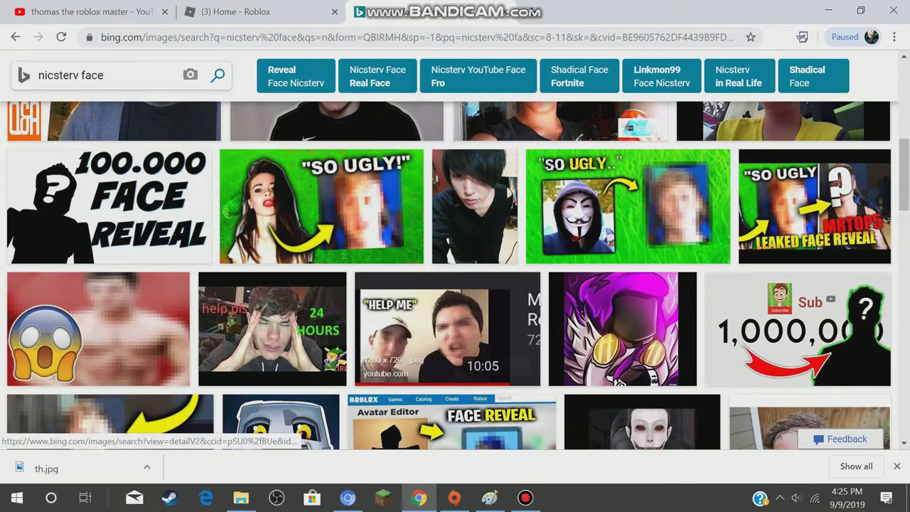
scroll(475, 348, up, 2)
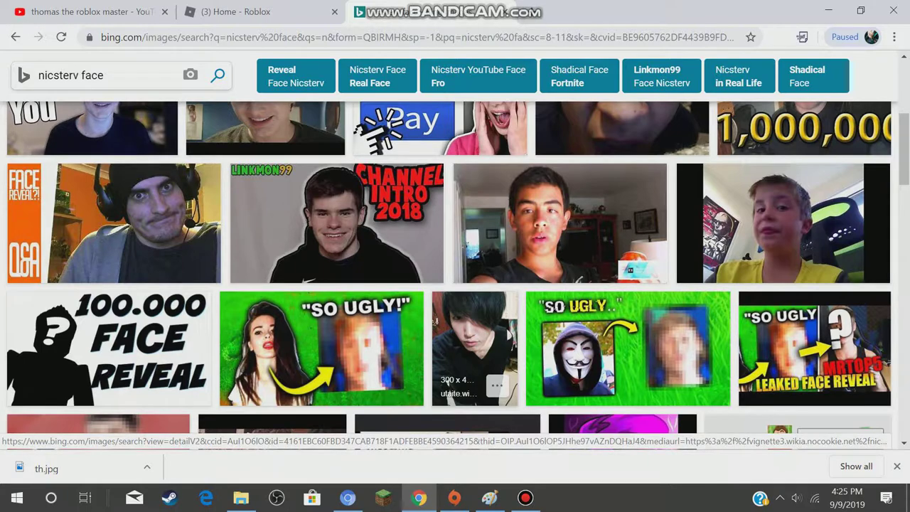
scroll(455, 342, down, 5)
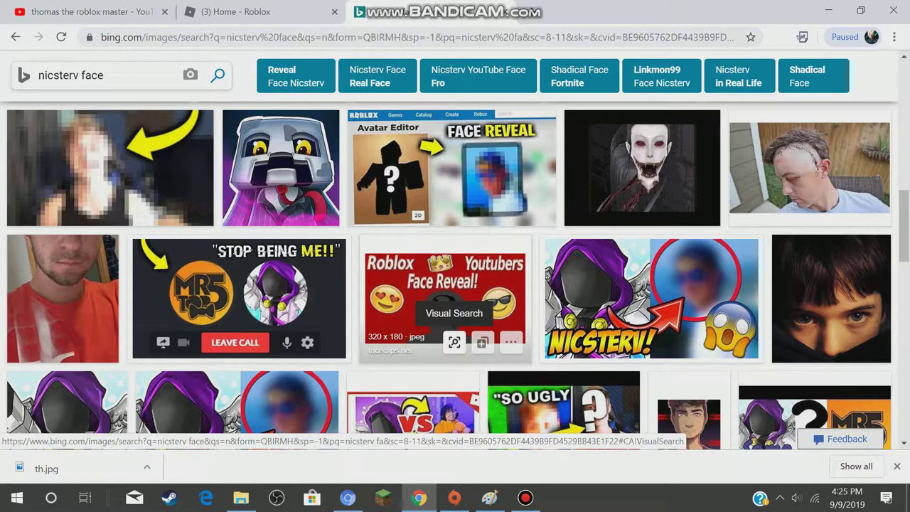
scroll(453, 342, down, 4)
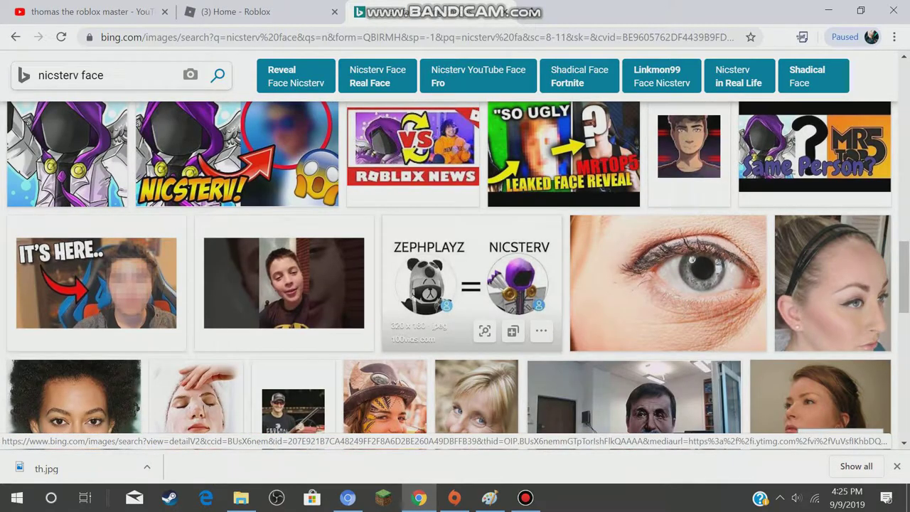
scroll(453, 342, down, 3)
scroll(453, 342, up, 3)
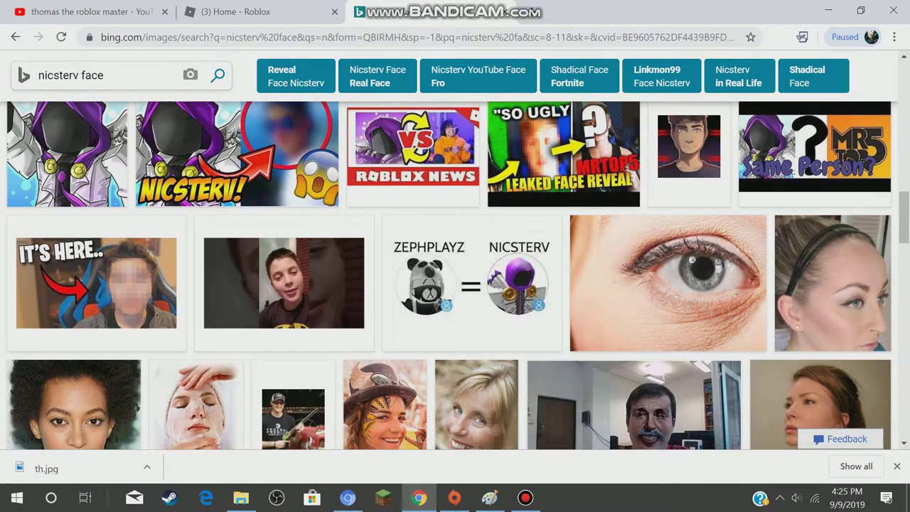
scroll(454, 342, down, 4)
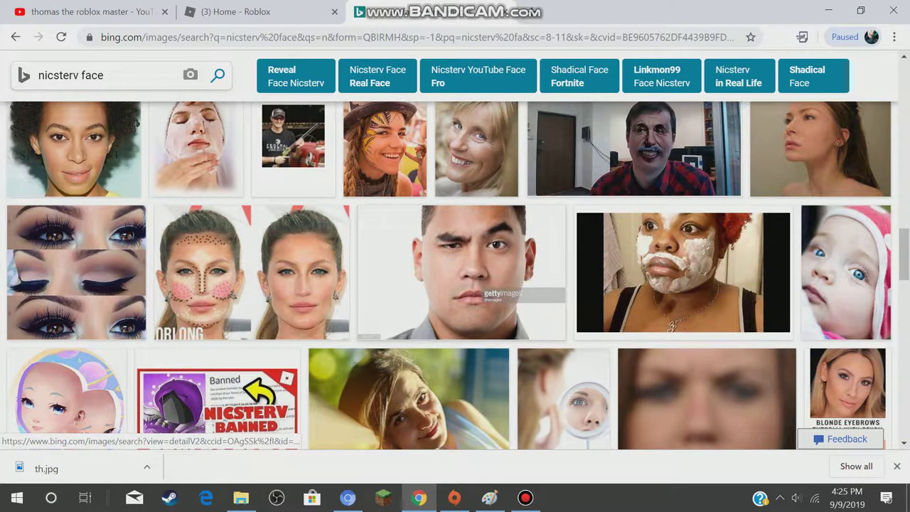
scroll(454, 342, down, 3)
scroll(377, 341, down, 1)
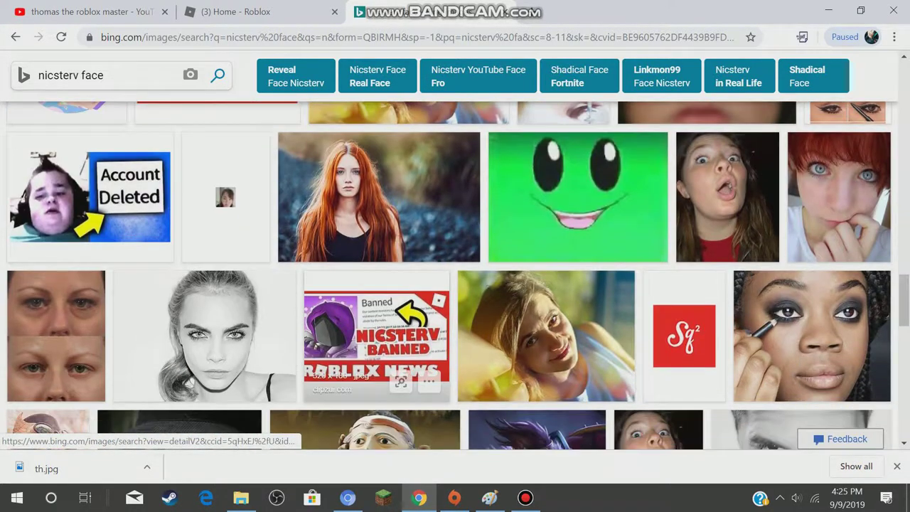
scroll(377, 341, down, 4)
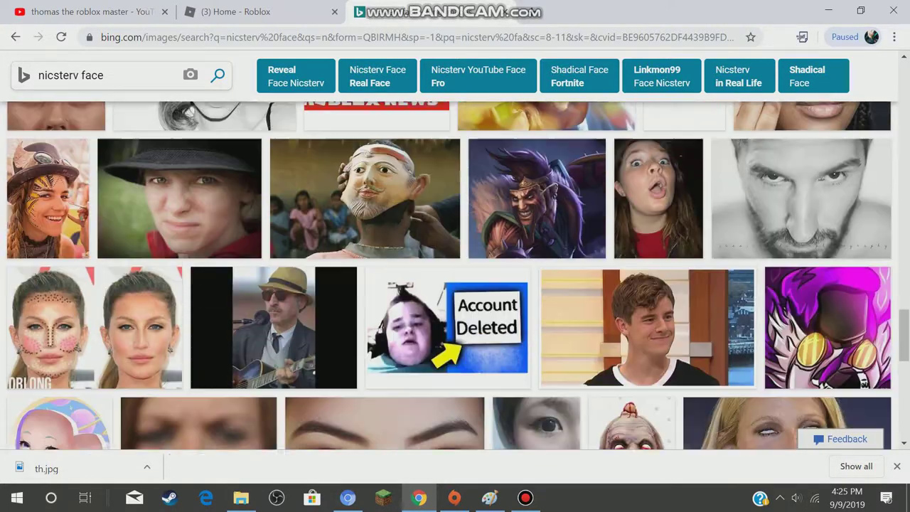
scroll(449, 274, down, 2)
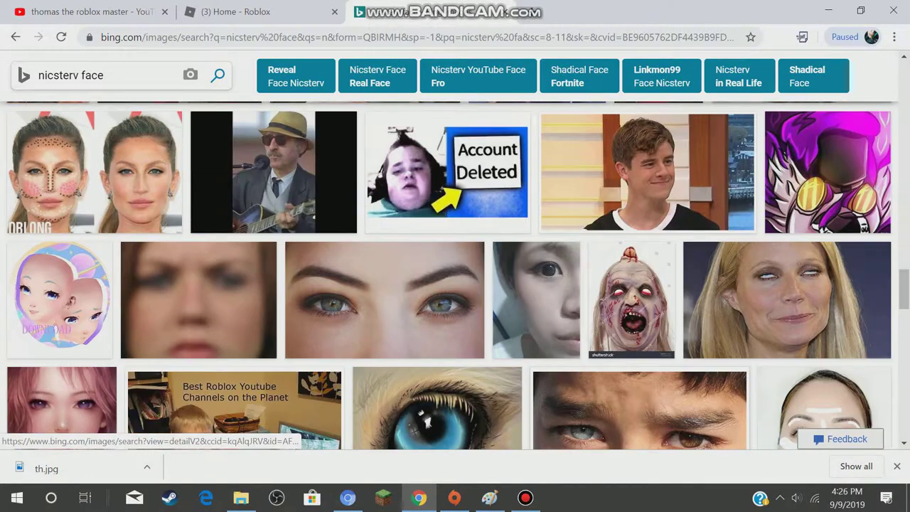
scroll(450, 275, down, 3)
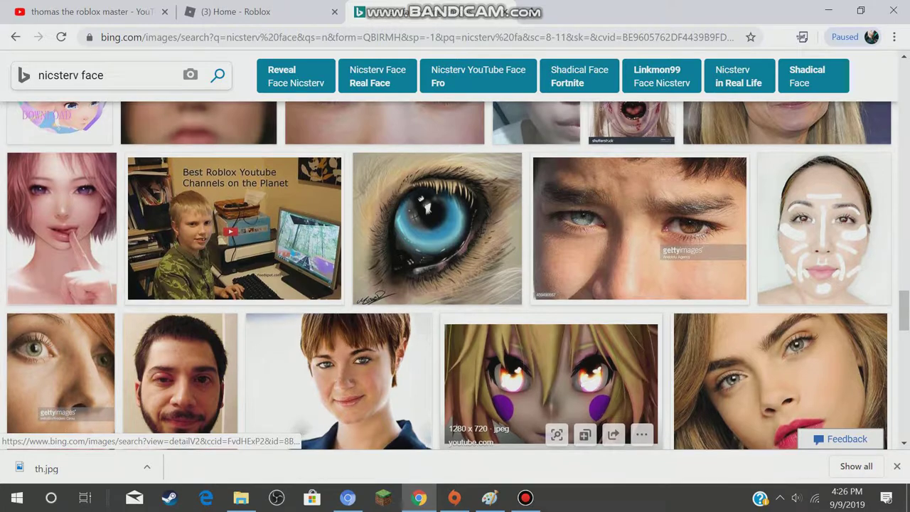
scroll(450, 274, down, 5)
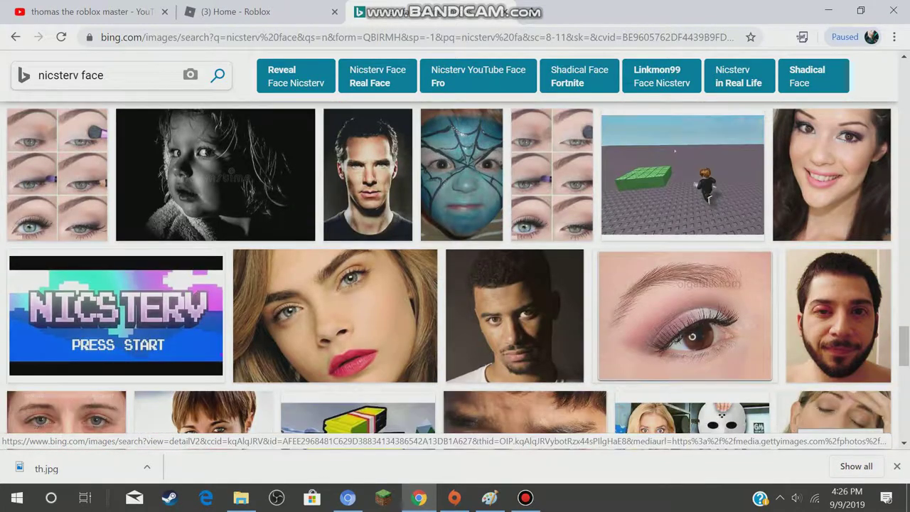
scroll(685, 421, down, 5)
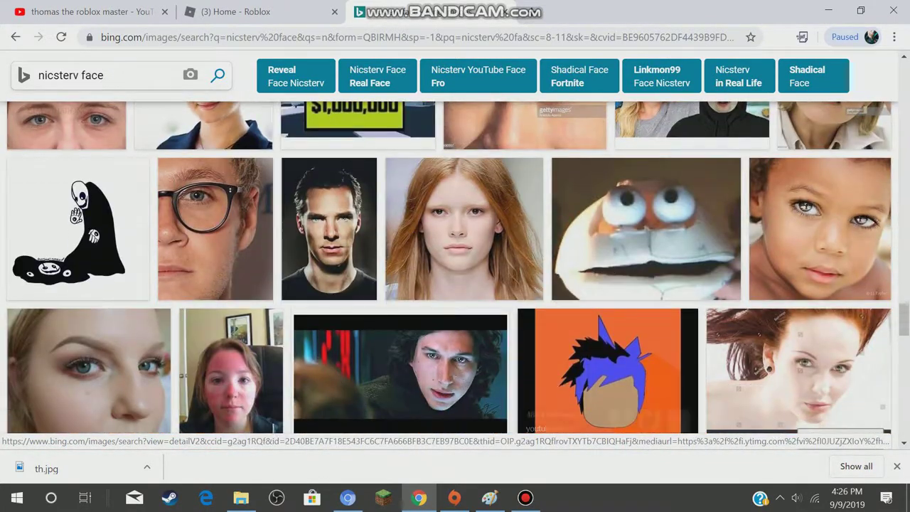
right_click(634, 238)
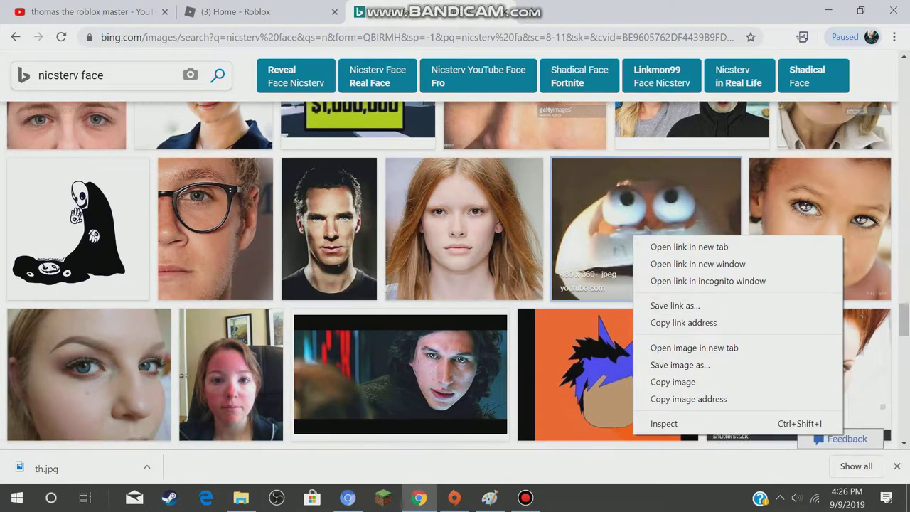
click(712, 382)
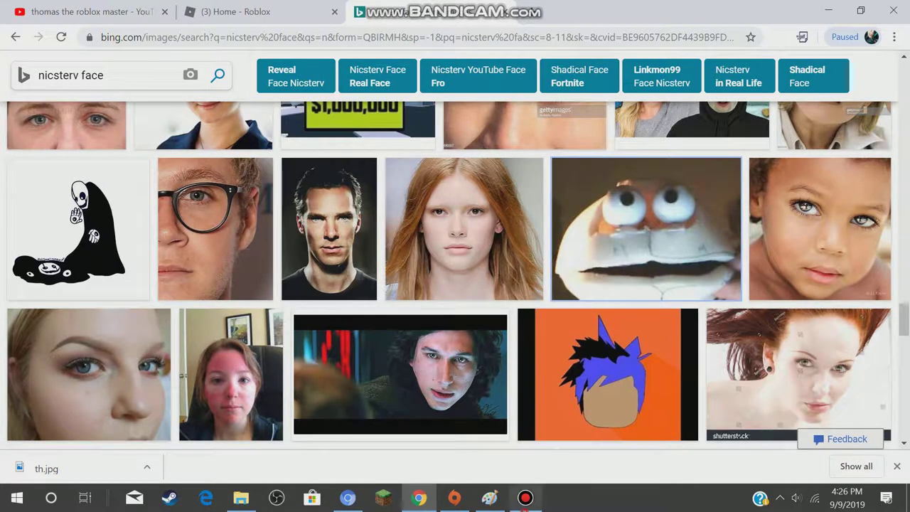
Paste the puppet face into the Paint collage and move it to the top right.
click(525, 498)
click(489, 498)
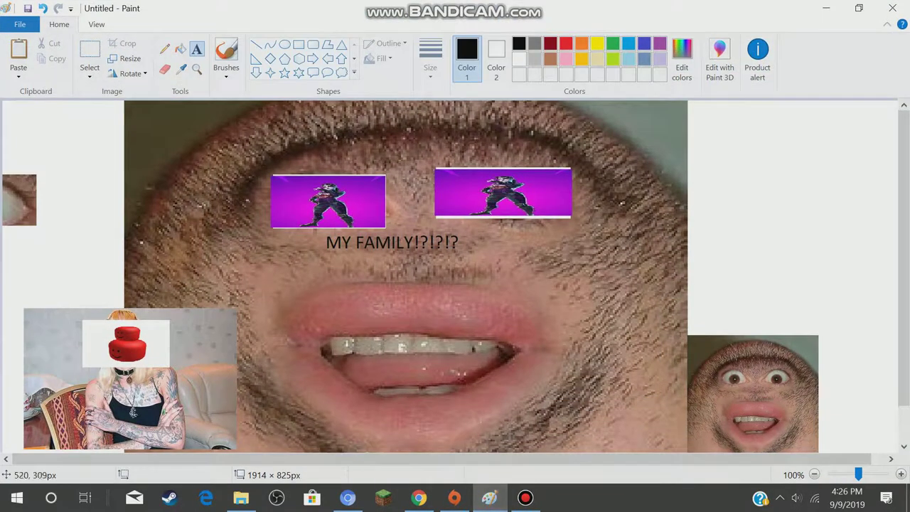
click(19, 54)
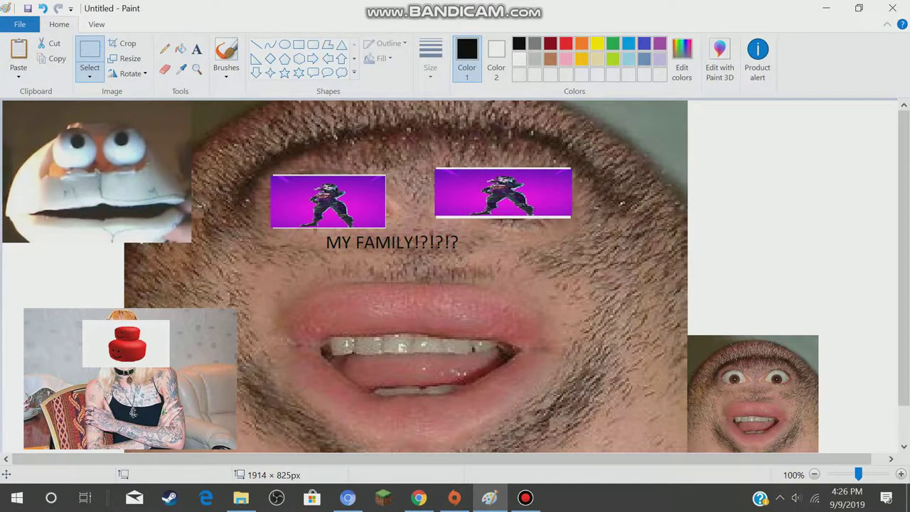
mouse_move(120, 215)
mouse_down()
mouse_move(531, 317)
mouse_move(829, 253)
mouse_move(770, 236)
mouse_up()
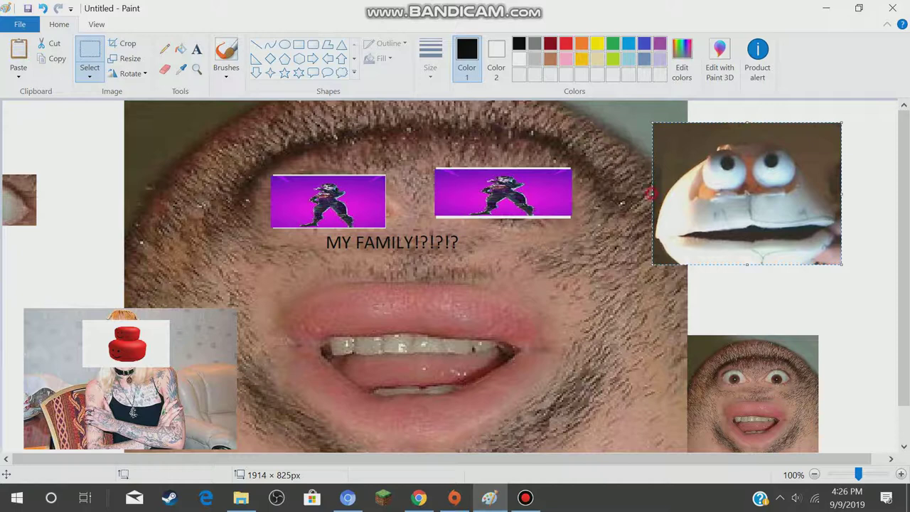
Make the puppet face narrower, fix it in place, and begin Save as.
drag(651, 193, 690, 194)
click(805, 327)
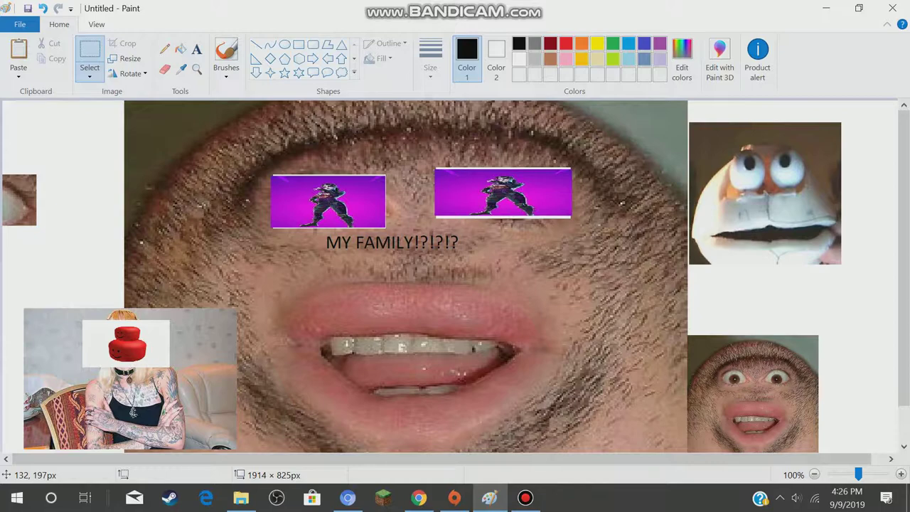
click(20, 24)
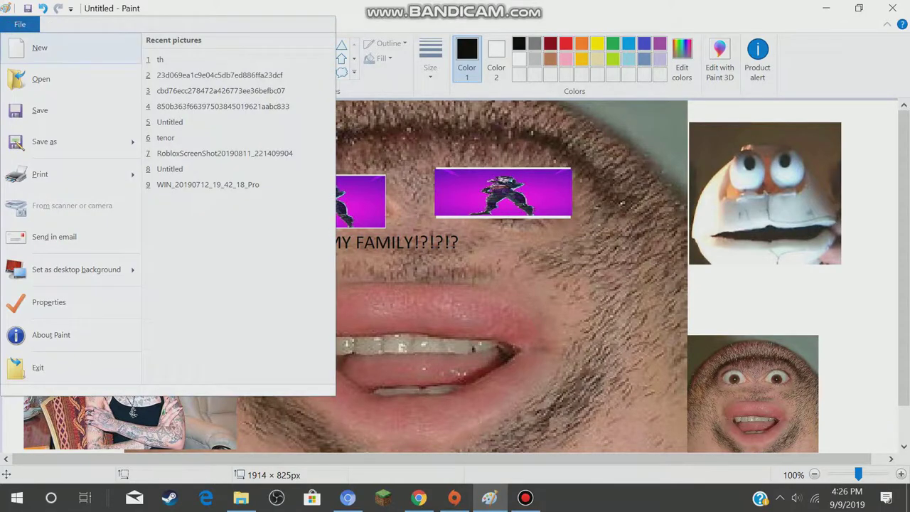
click(26, 107)
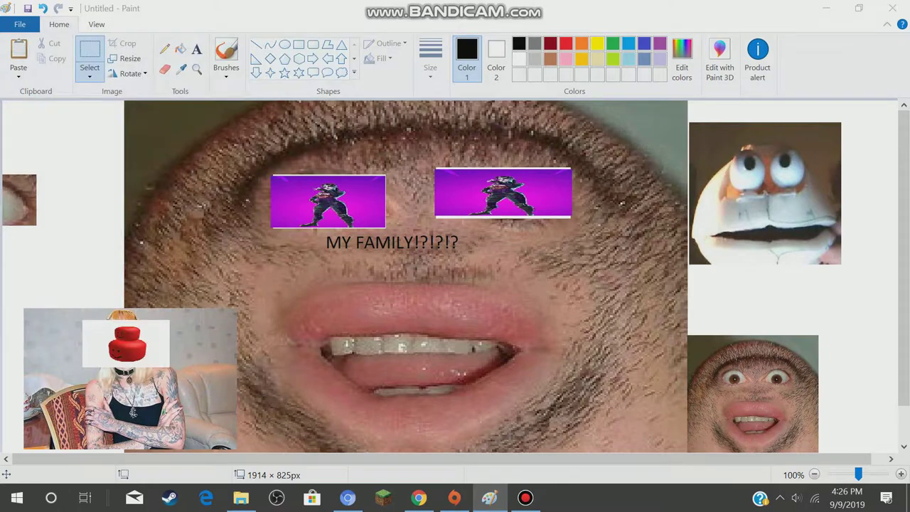